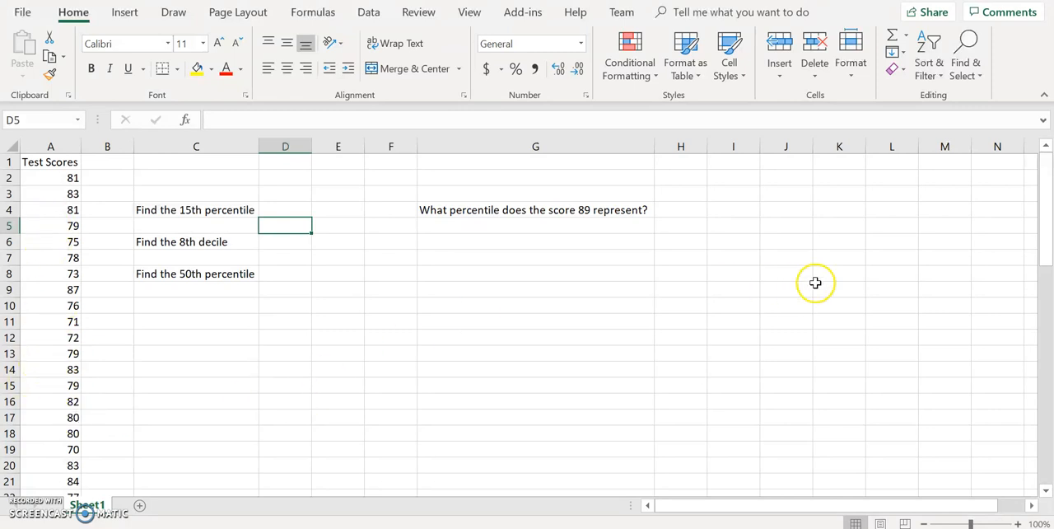
- Calculate the 15th percentile of the test scores in D5 with =PERCENTILE.INC(A2:A61,15%)
mouse_move(1044, 208)
left_mouse_down()
mouse_move(1044, 428)
mouse_move(1046, 208)
left_mouse_up()
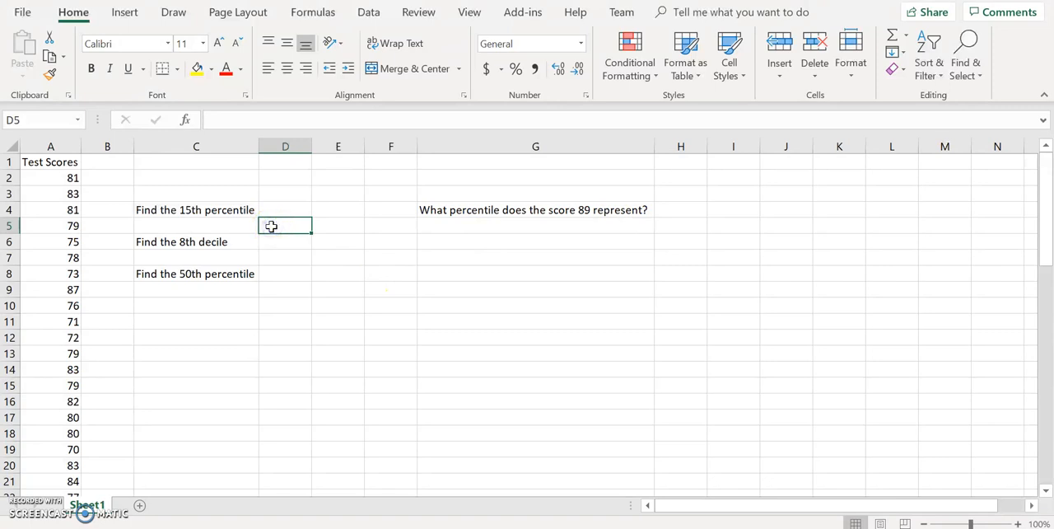
type("=PE")
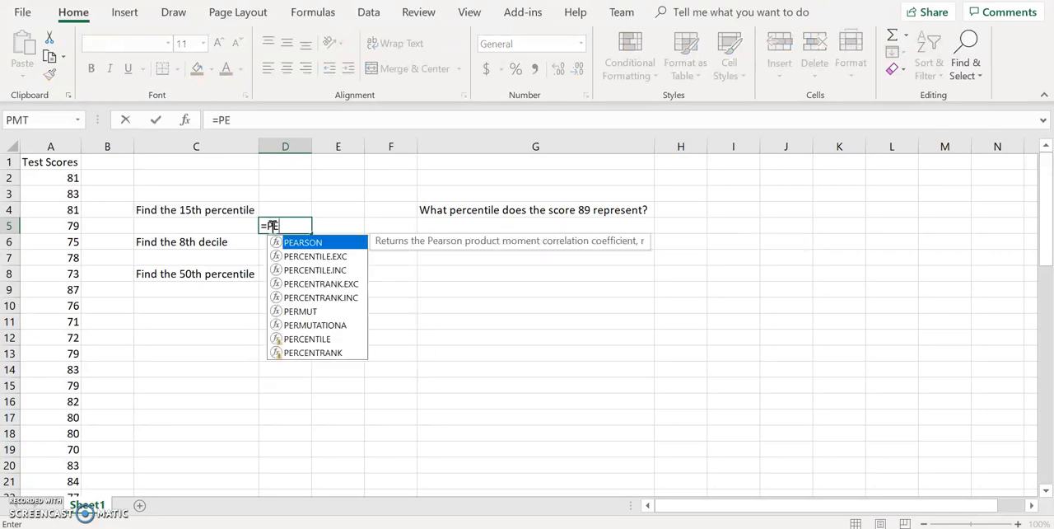
type("RCENTILE")
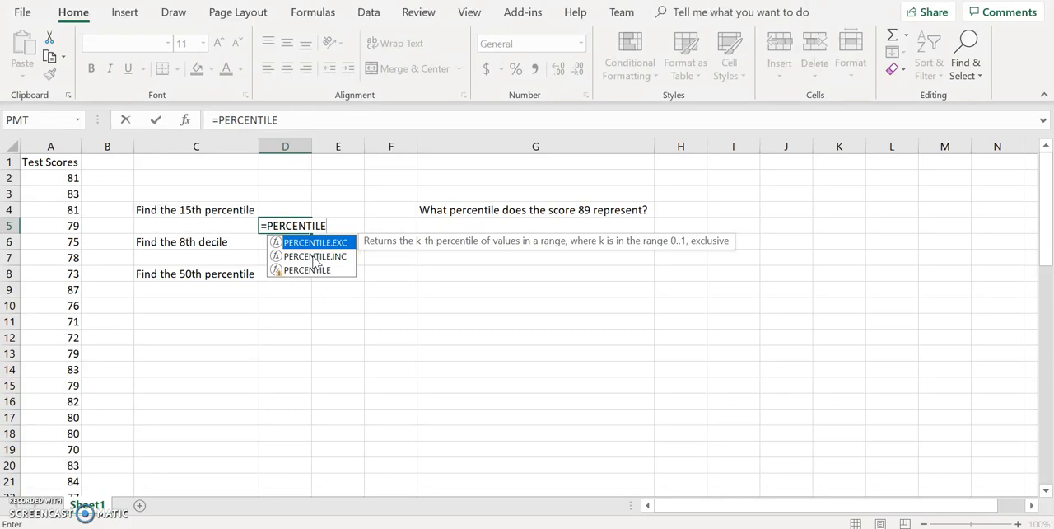
type(".INC(")
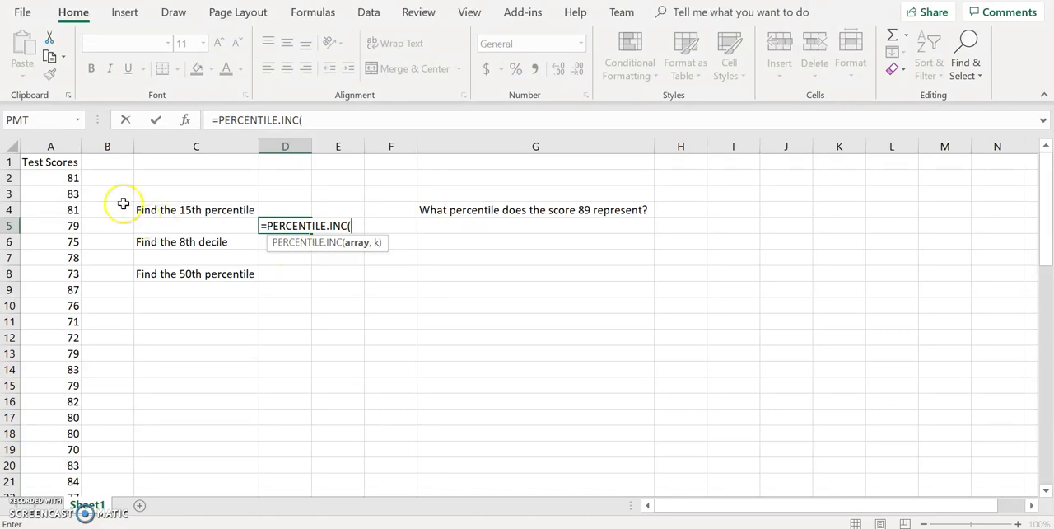
left_click_drag(64, 177, 52, 467)
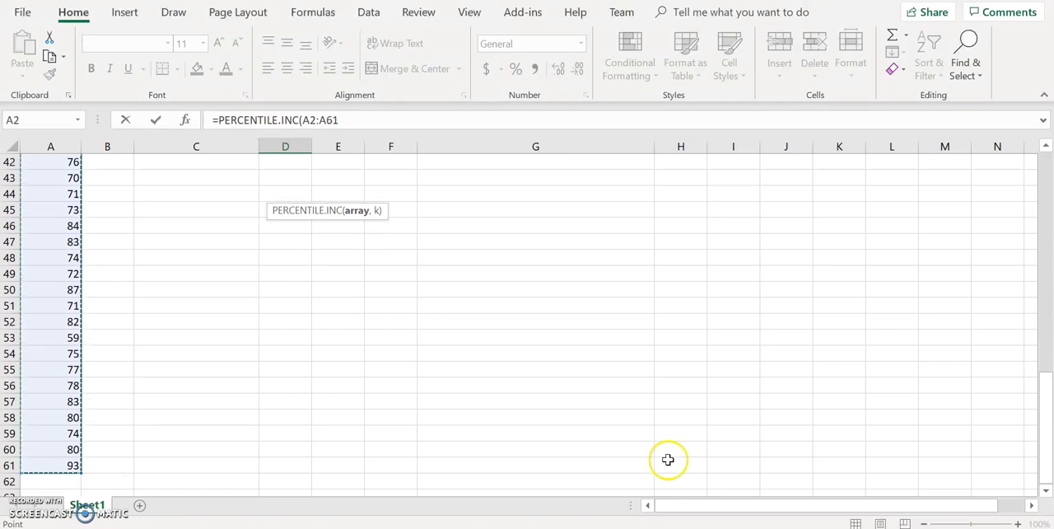
left_click_drag(1044, 406, 1048, 167)
type(",")
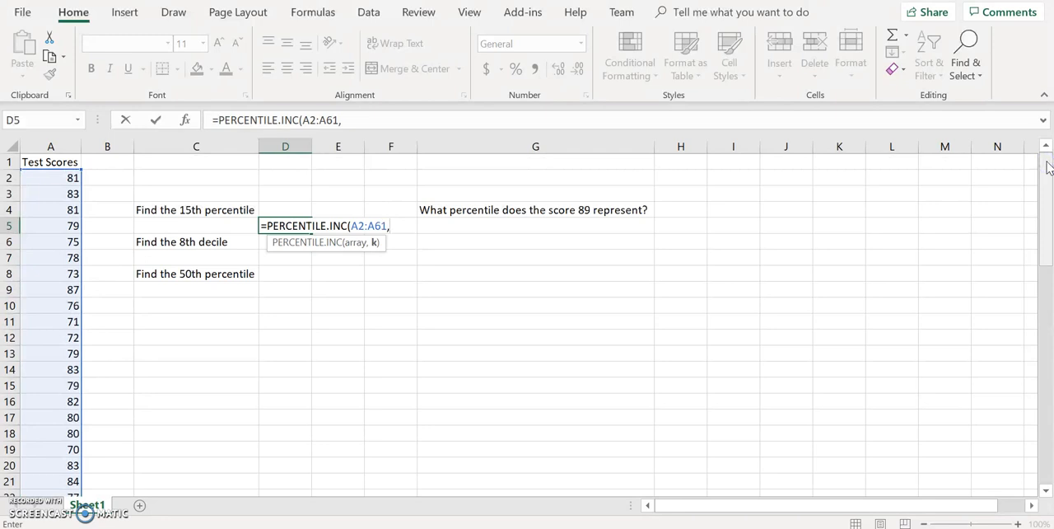
type("15%)")
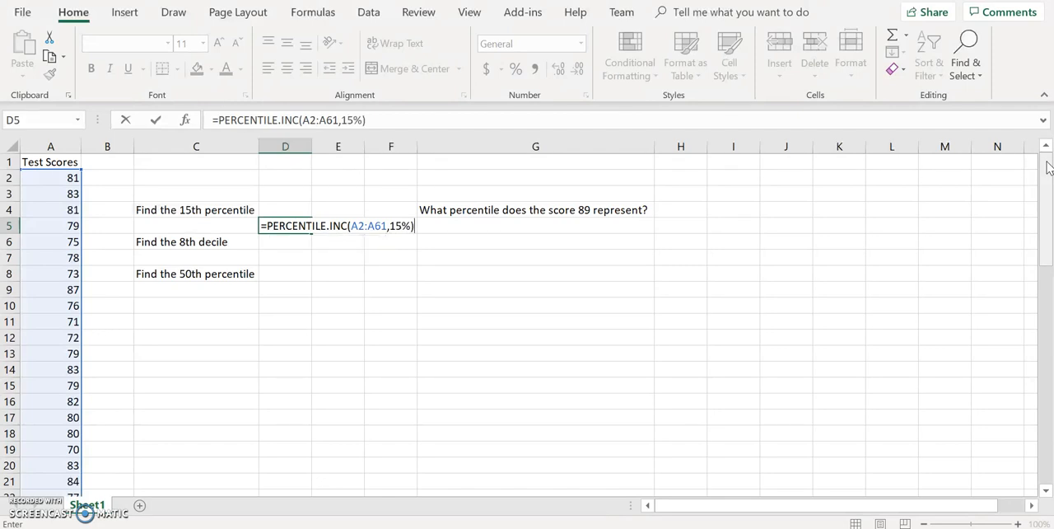
key("Return")
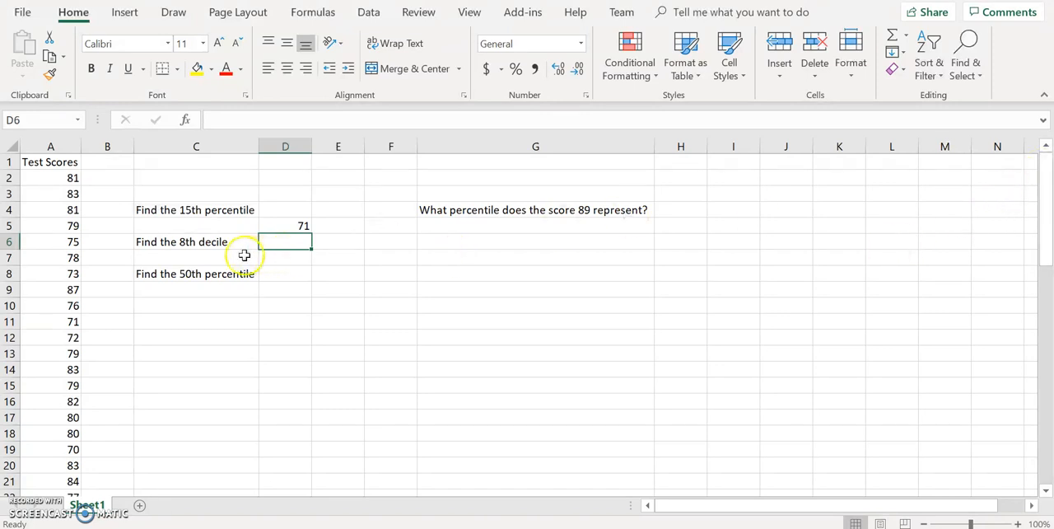
- Calculate the 8th decile of the test scores in D7 with =PERCENTILE.INC(A2:A61,0.80)
left_click(275, 260)
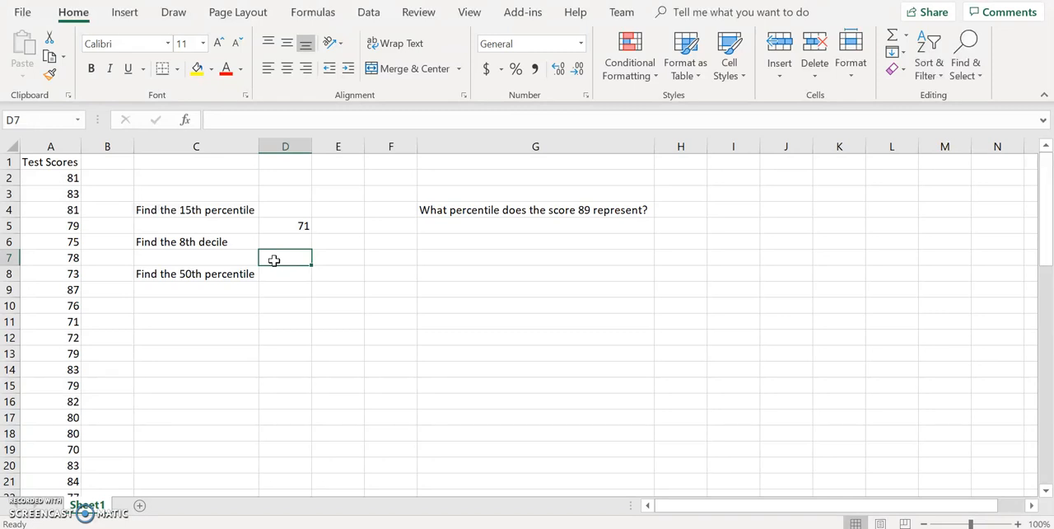
type("=PERCENTILE.INC(")
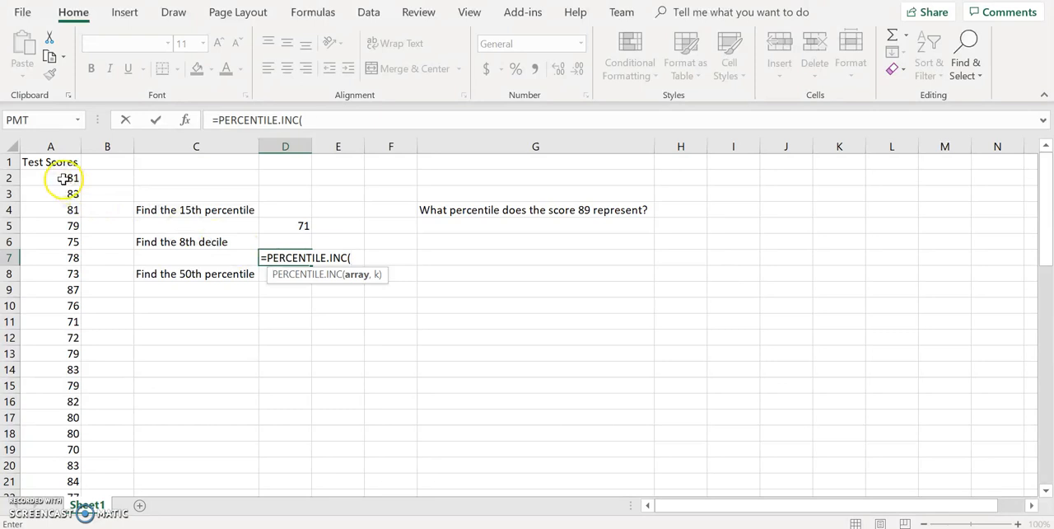
left_click_drag(71, 178, 64, 464)
left_click_drag(1043, 399, 1042, 157)
type(",")
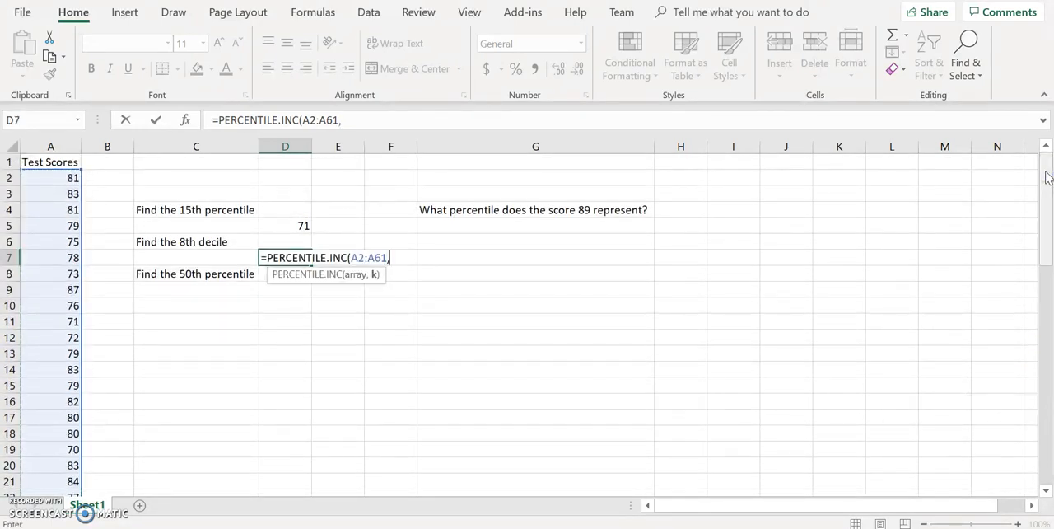
type("0.80)")
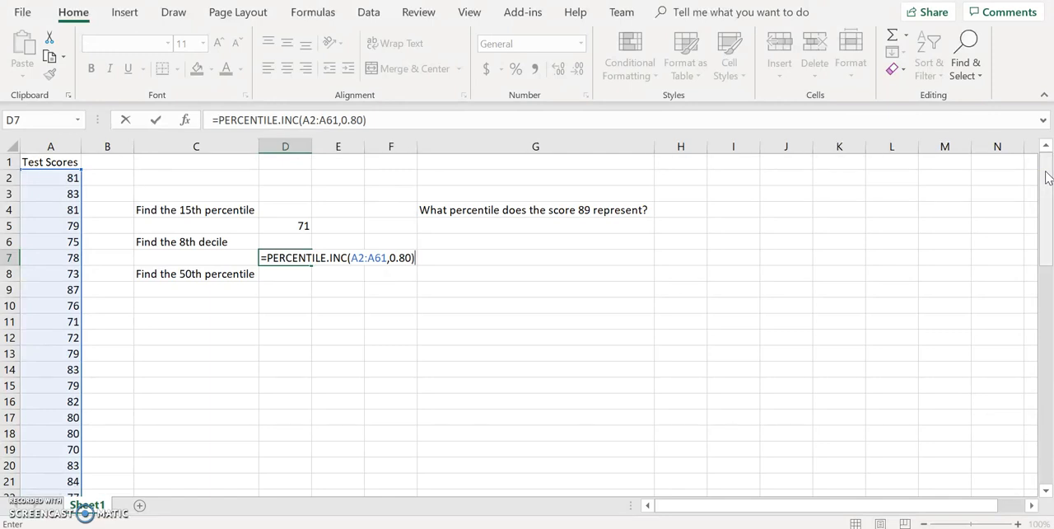
key("Return")
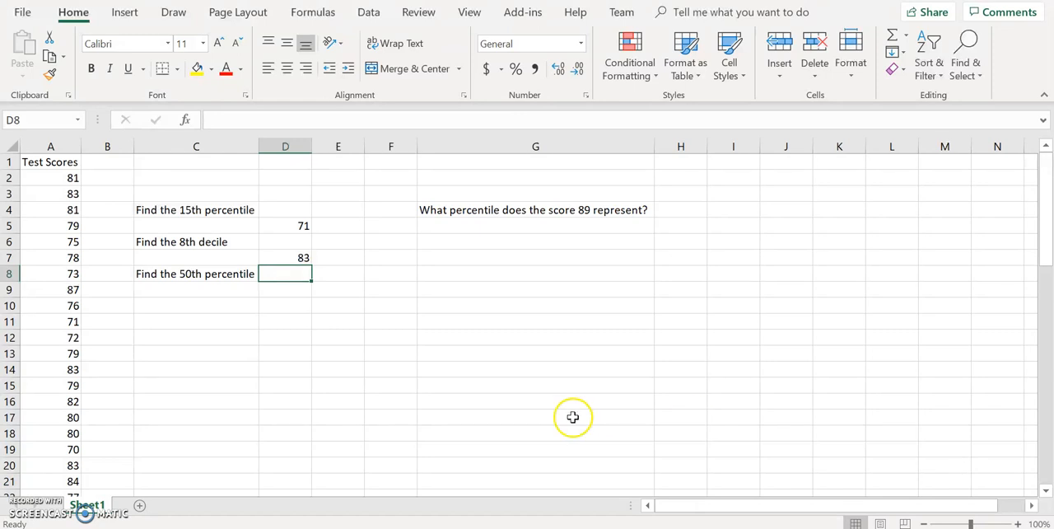
- Calculate the 50th percentile of the test scores in D9 with =PERCENTILE.INC(A2:A61,50%)
left_click(278, 290)
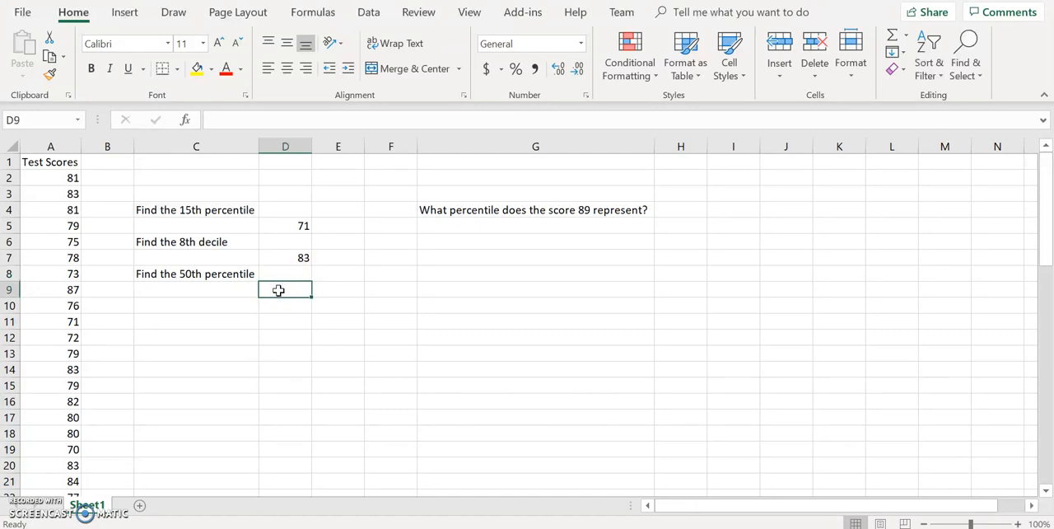
type("=")
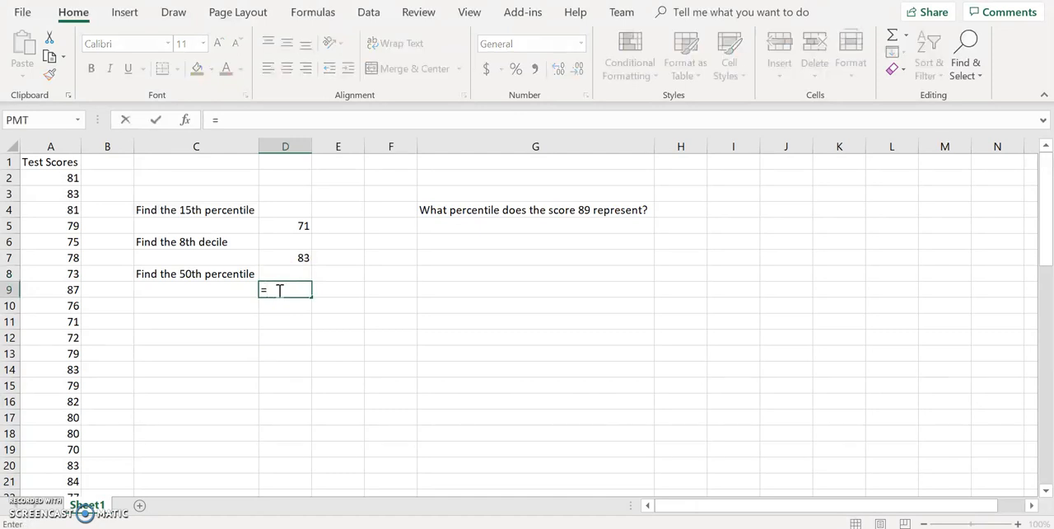
type("PERCENTIL")
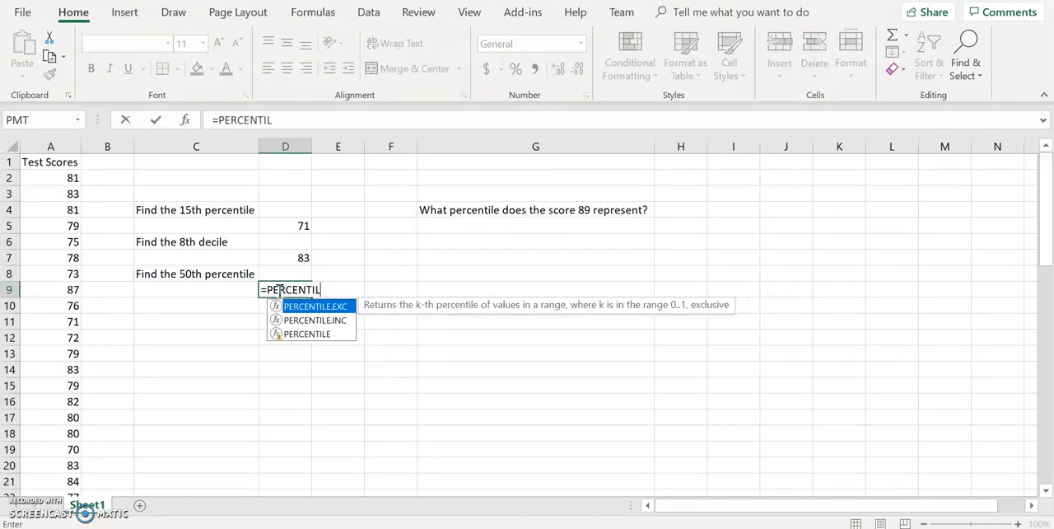
type("E.INC(")
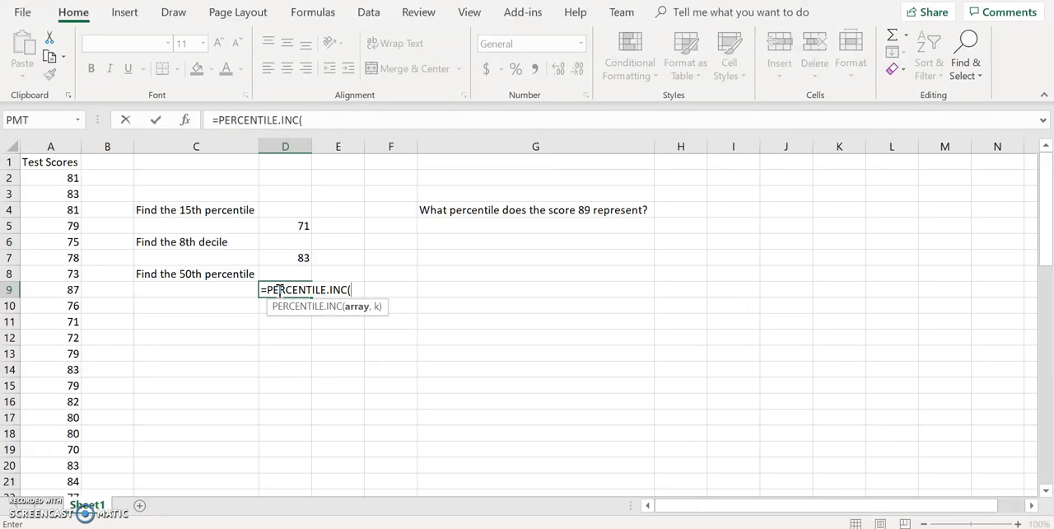
type("A")
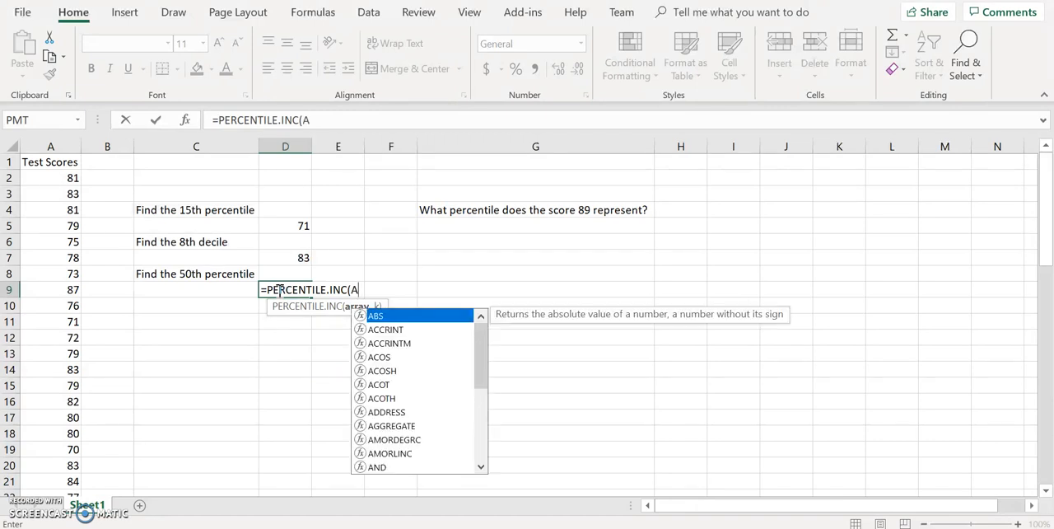
key("BackSpace")
type("A2:A6")
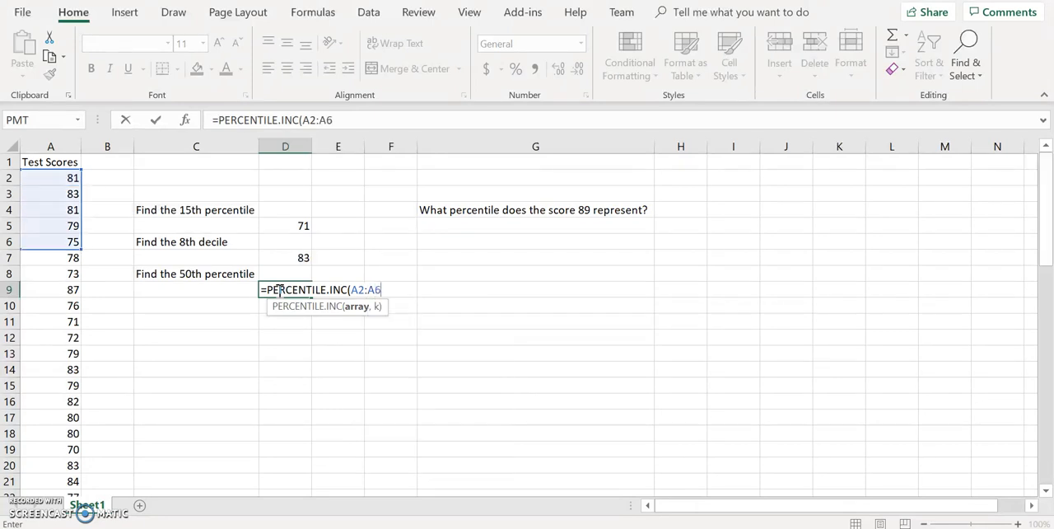
type("1,")
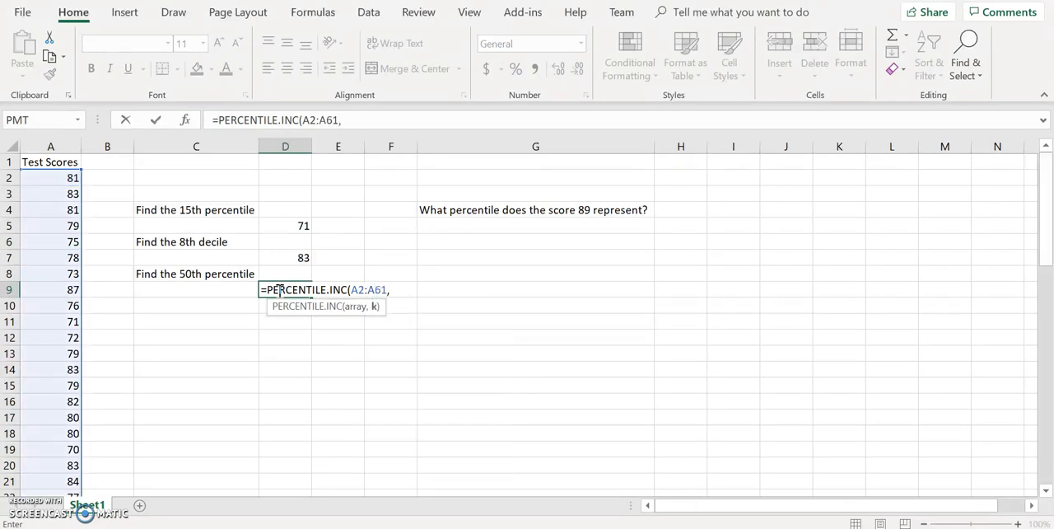
type("50%)")
key("Return")
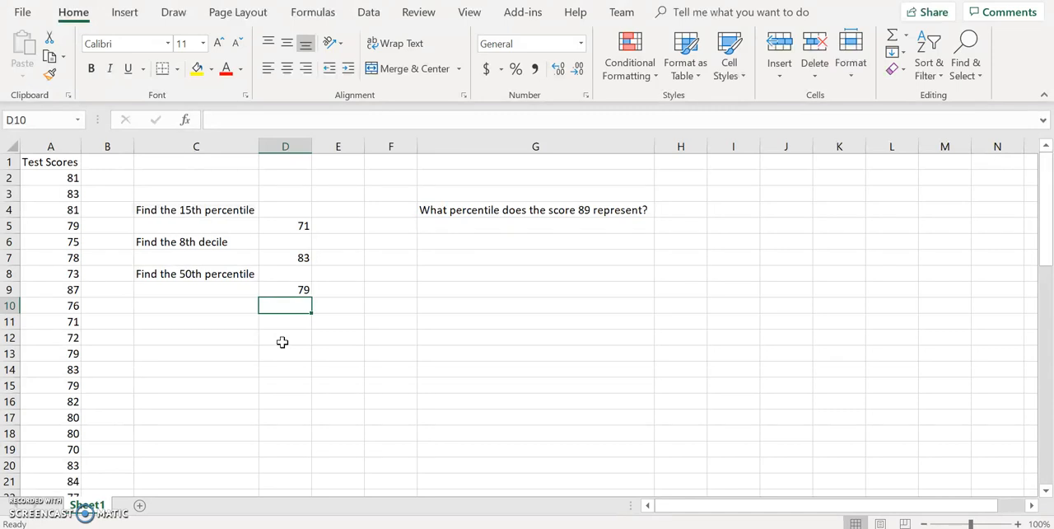
- Calculate the median of the test scores in D10 with =MEDIAN(A2:A61)
type("MEDIAN")
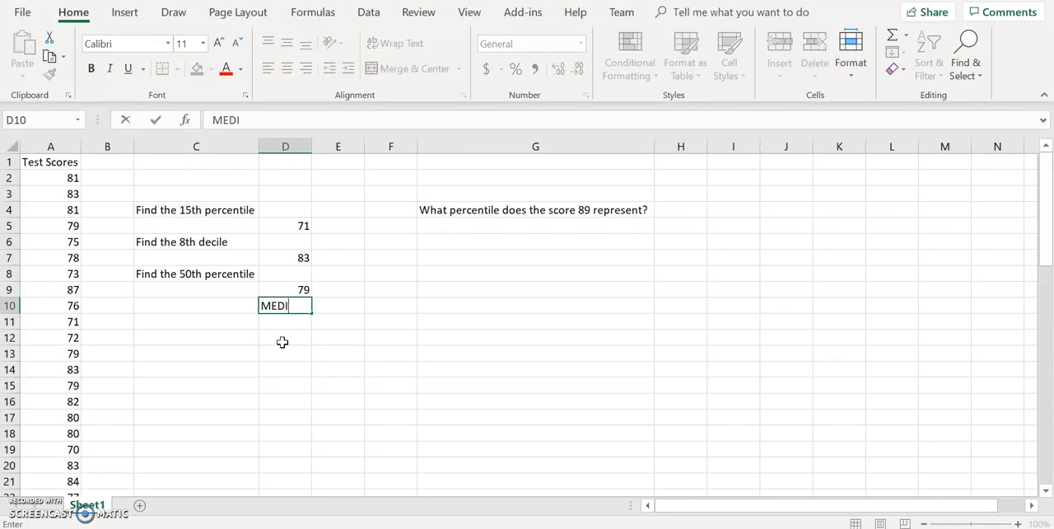
key("BackSpace")
key("BackSpace")
key("BackSpace")
key("BackSpace")
key("BackSpace")
key("BackSpace")
type("=MEDIAN(")
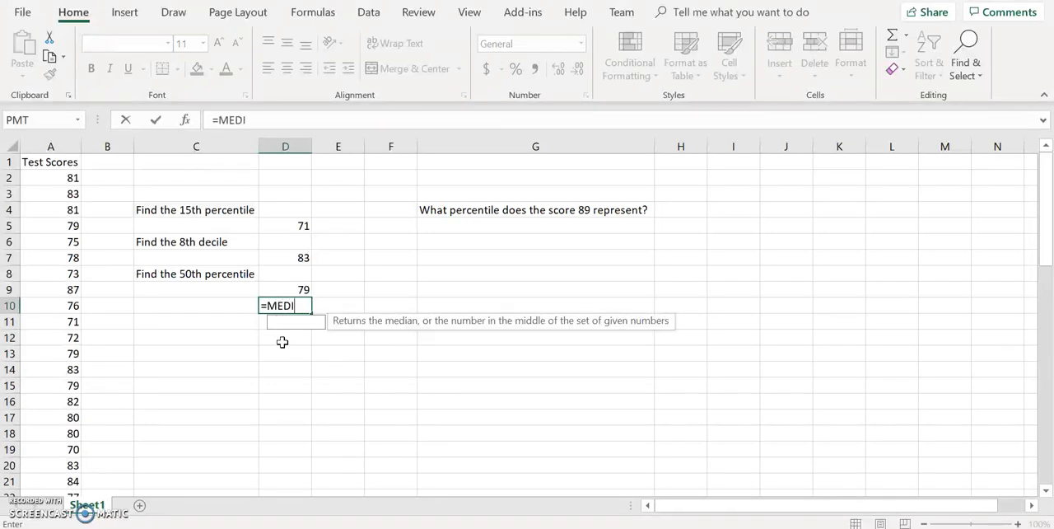
type("A:")
key("BackSpace")
type("2:")
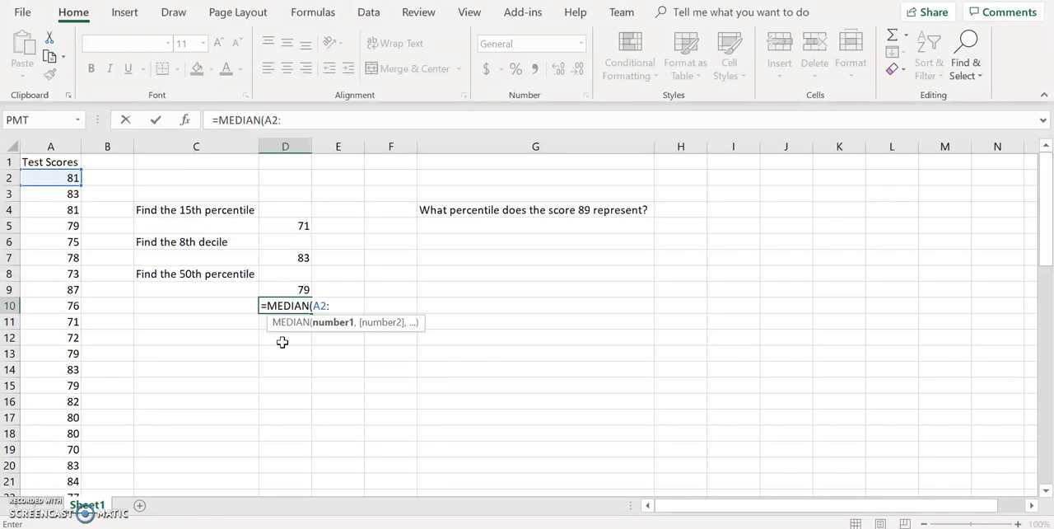
type("A61)")
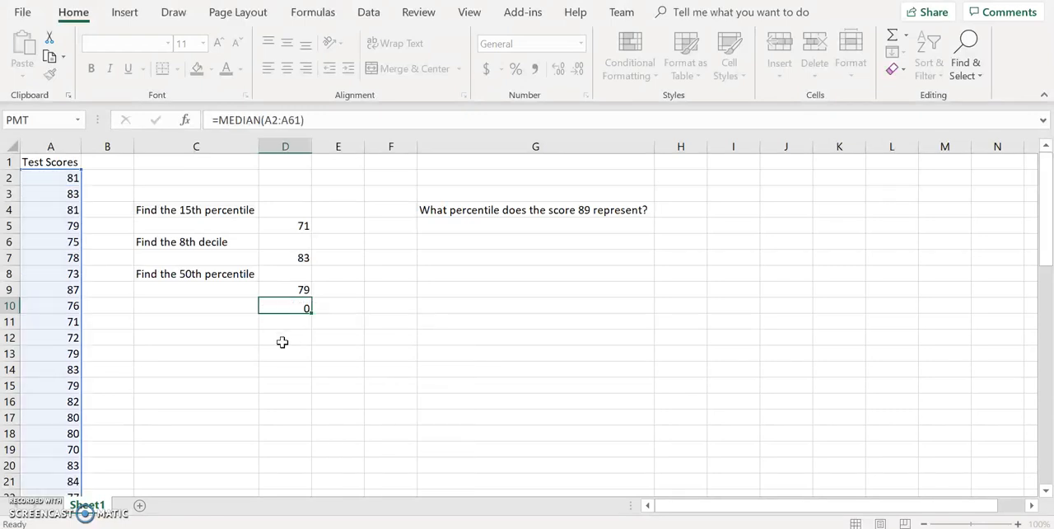
key("Return")
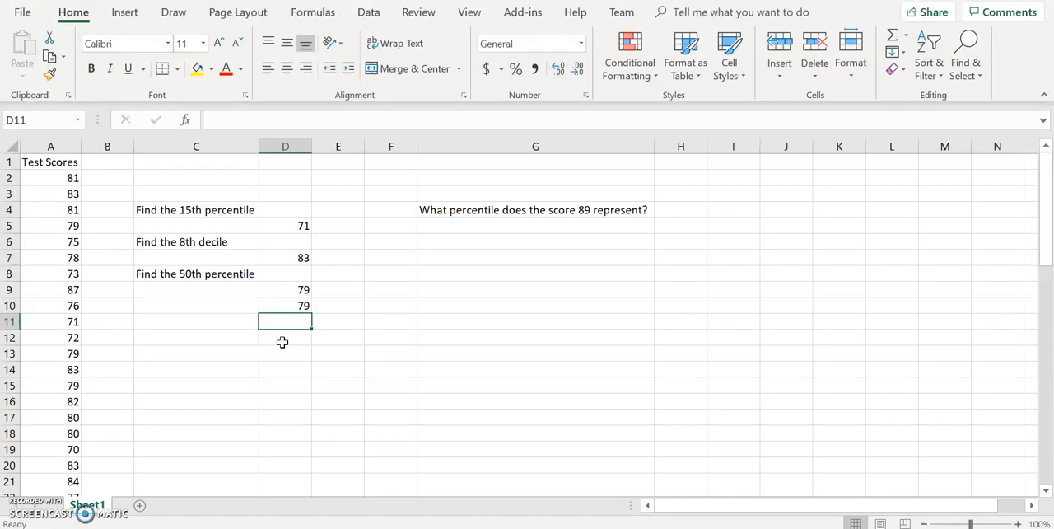
- Calculate the second quartile of the test scores in D11 using QUARTILE on A2:A61 with quart 2
type("=QUARTILE(")
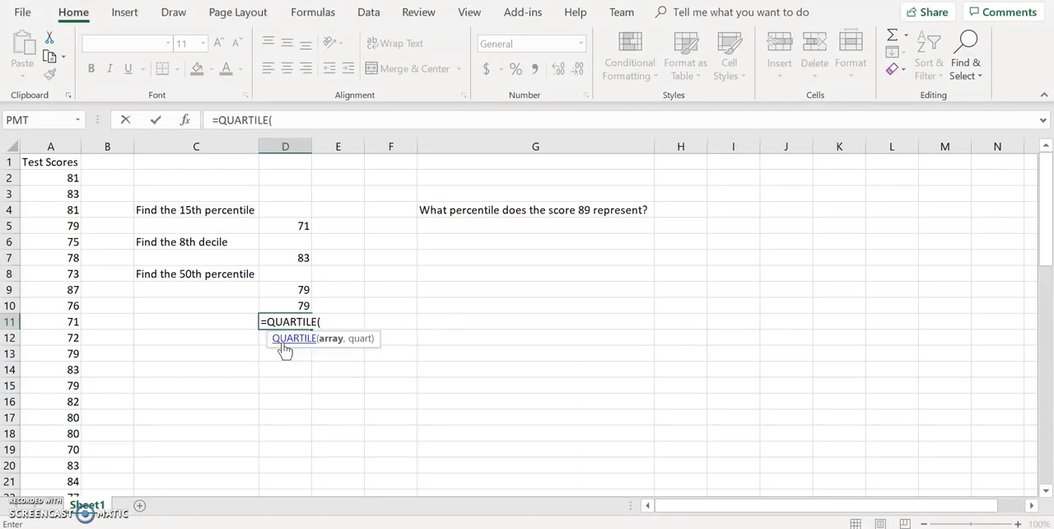
type("A2:A")
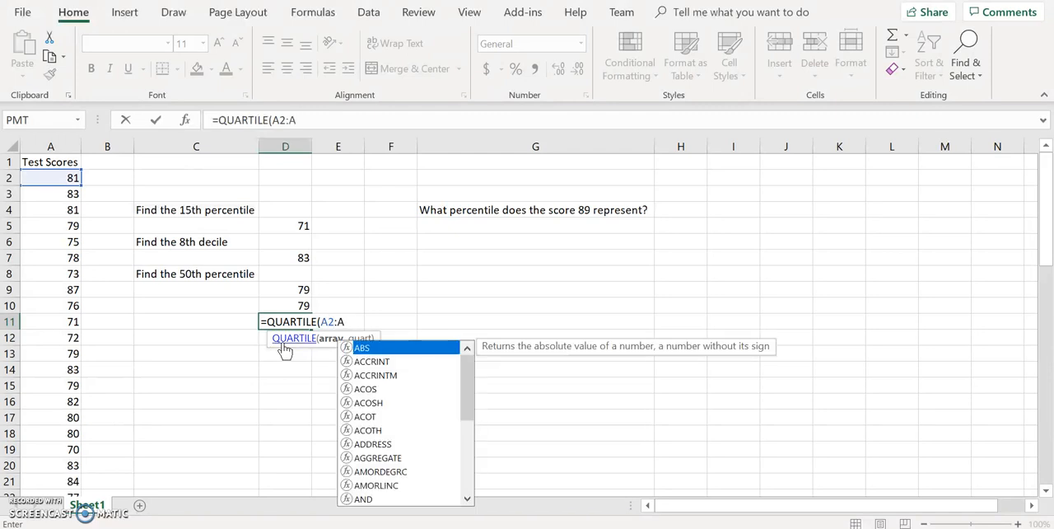
type("61,")
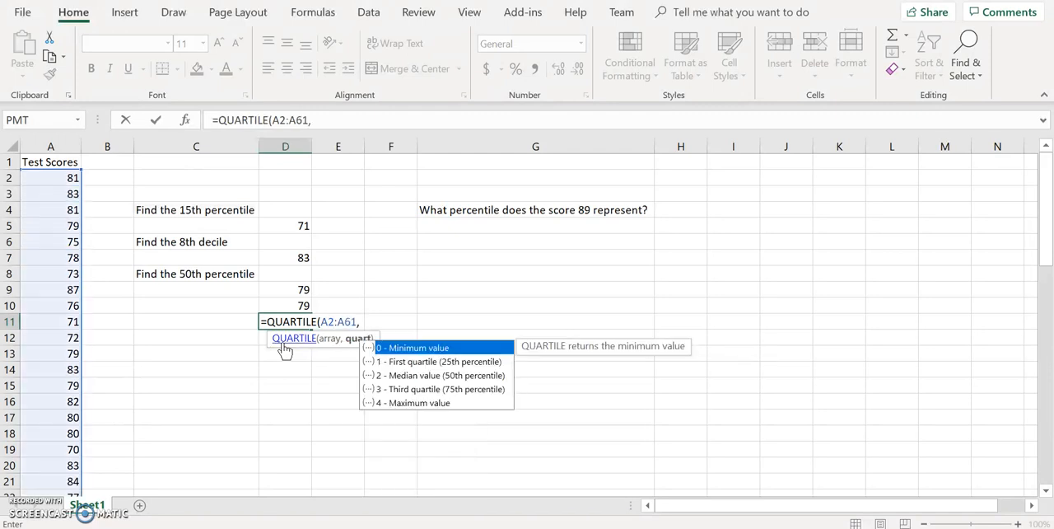
type("2")
key("Return")
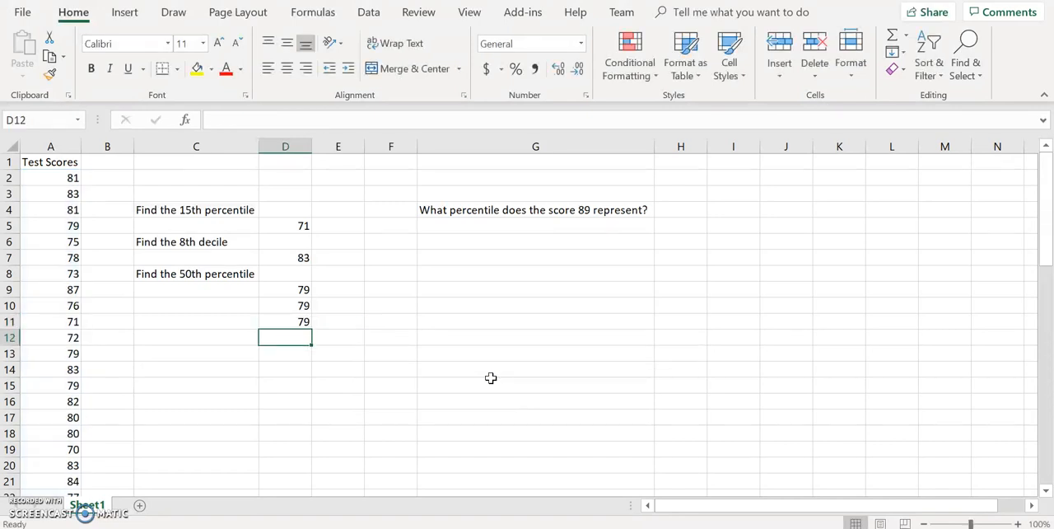
- Sort the Test Scores column A from smallest to largest
left_click(563, 232)
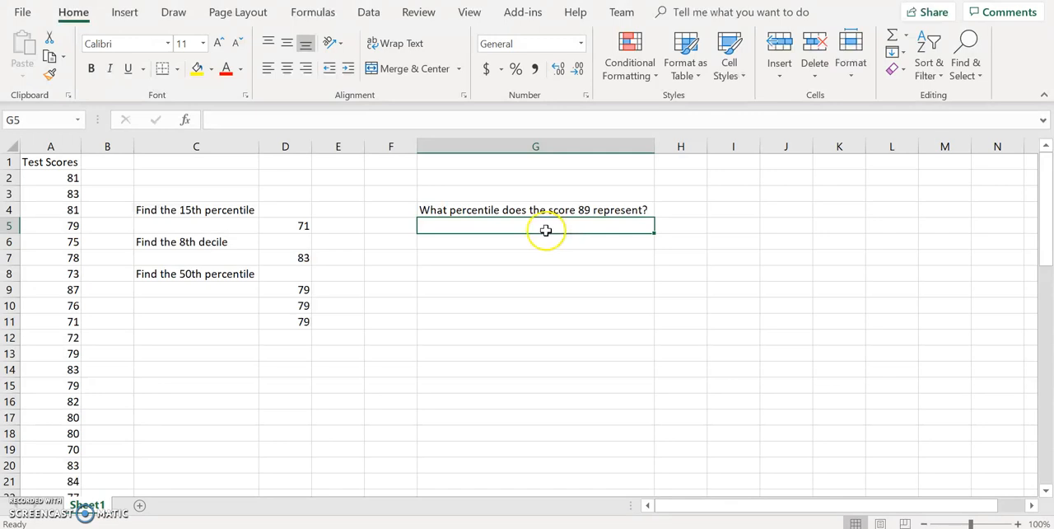
left_click(60, 140)
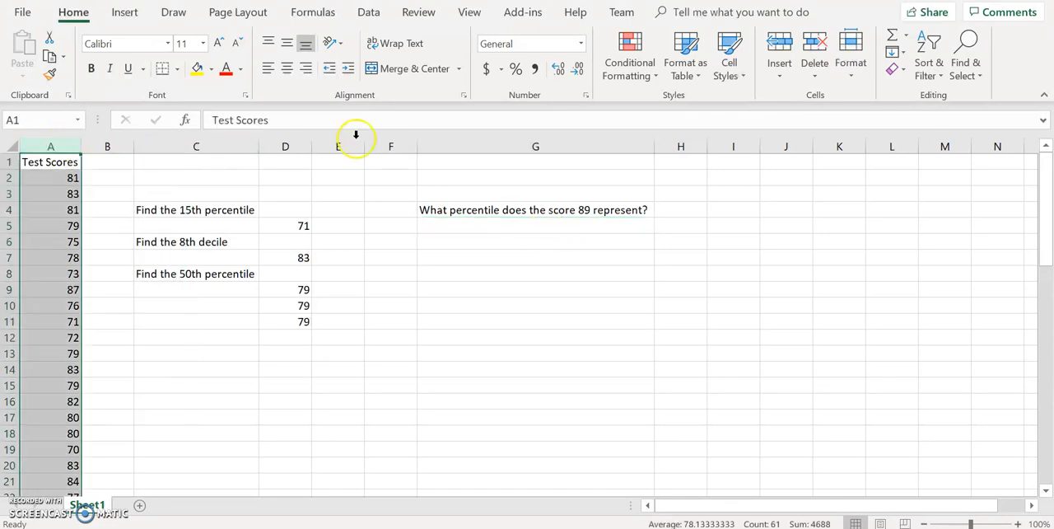
left_click(928, 60)
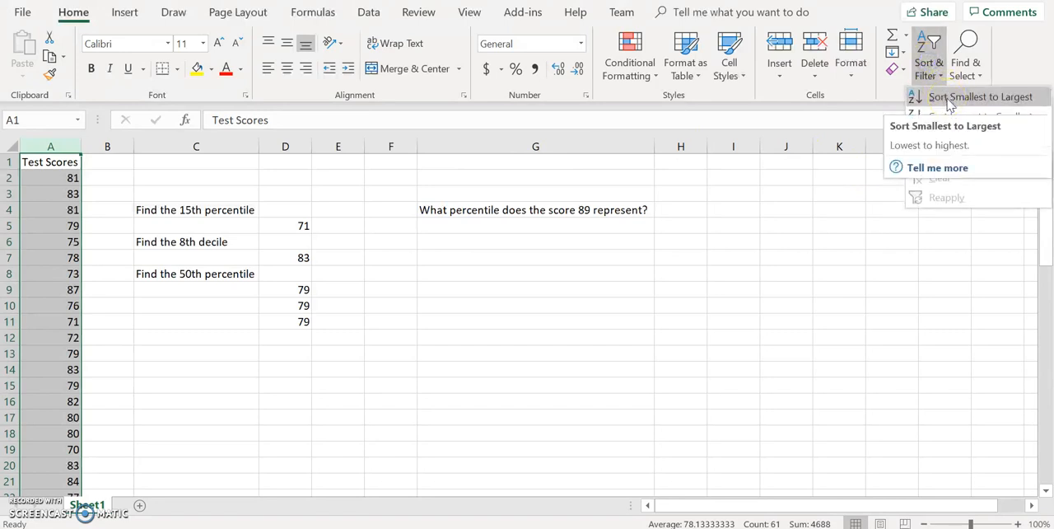
left_click(949, 99)
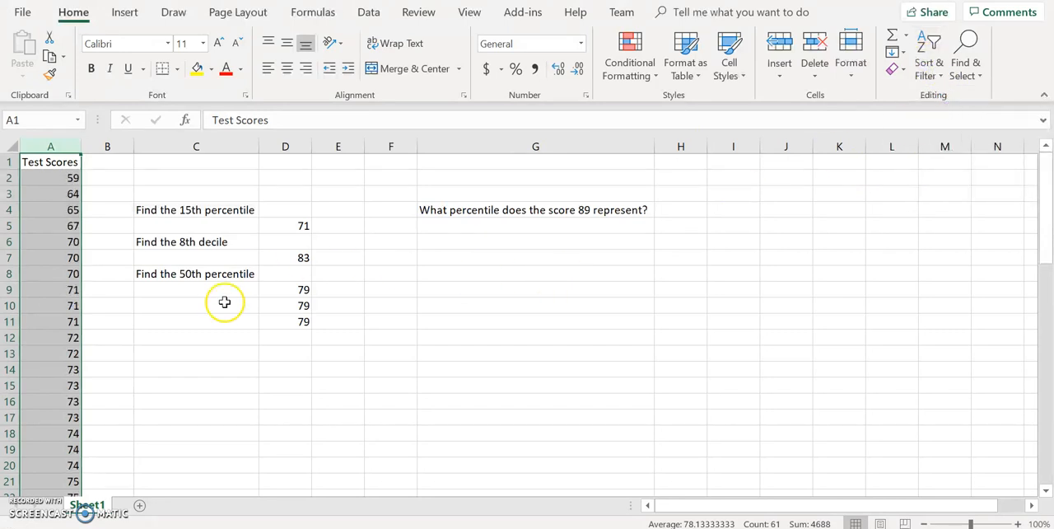
left_click(116, 321)
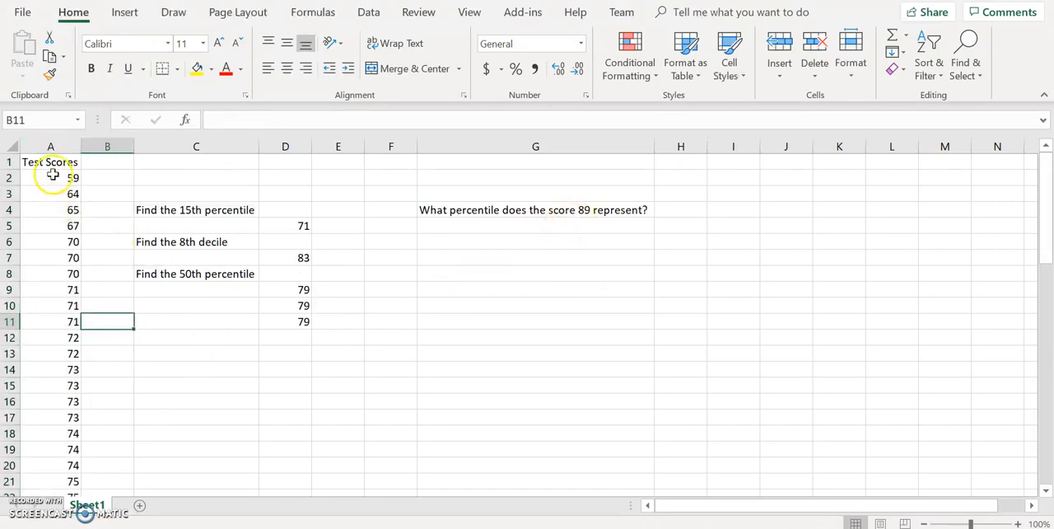
- Select scores A2:A59 below 89 to count them, calculate =58/60 in G5, and format the result as a percentage
left_click_drag(52, 176, 60, 434)
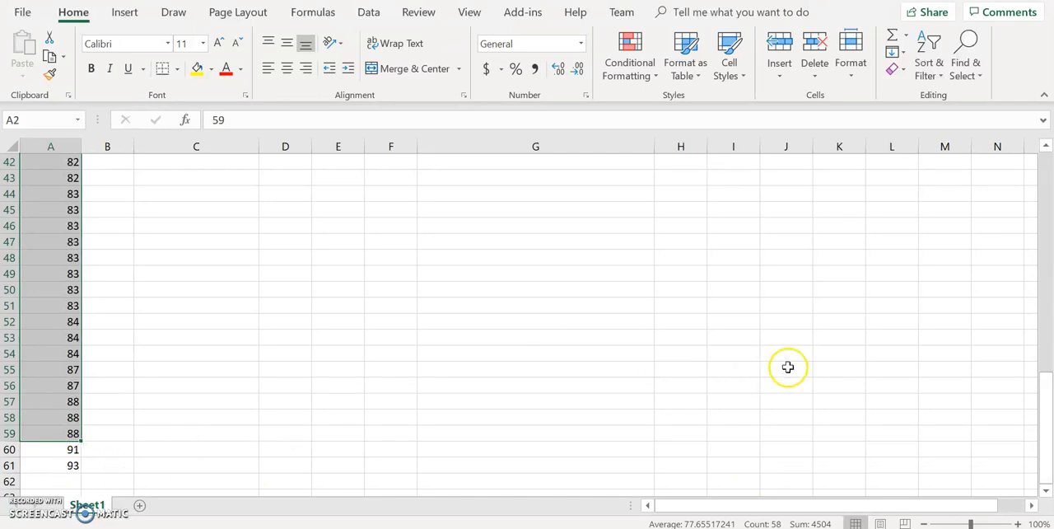
left_click_drag(1046, 404, 1044, 164)
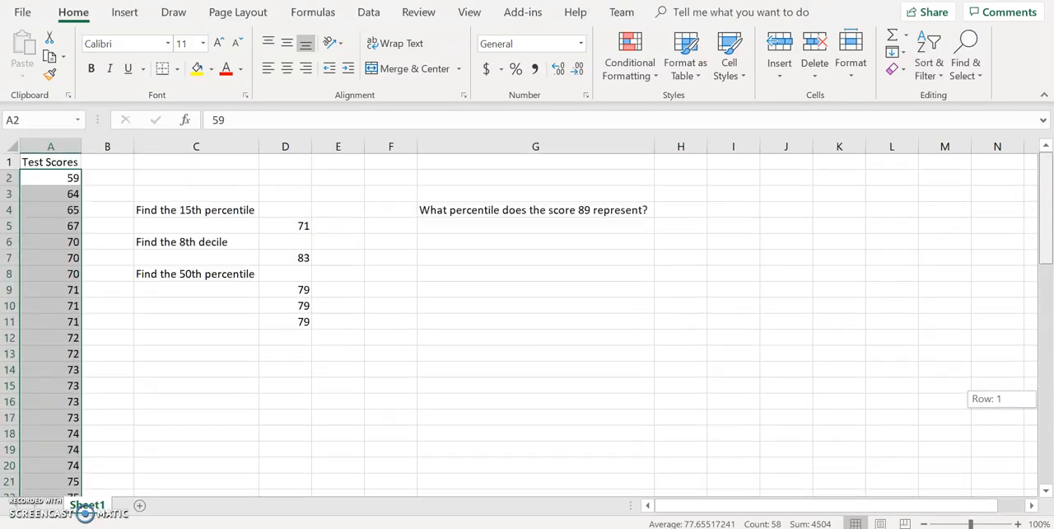
left_click(548, 227)
type("=")
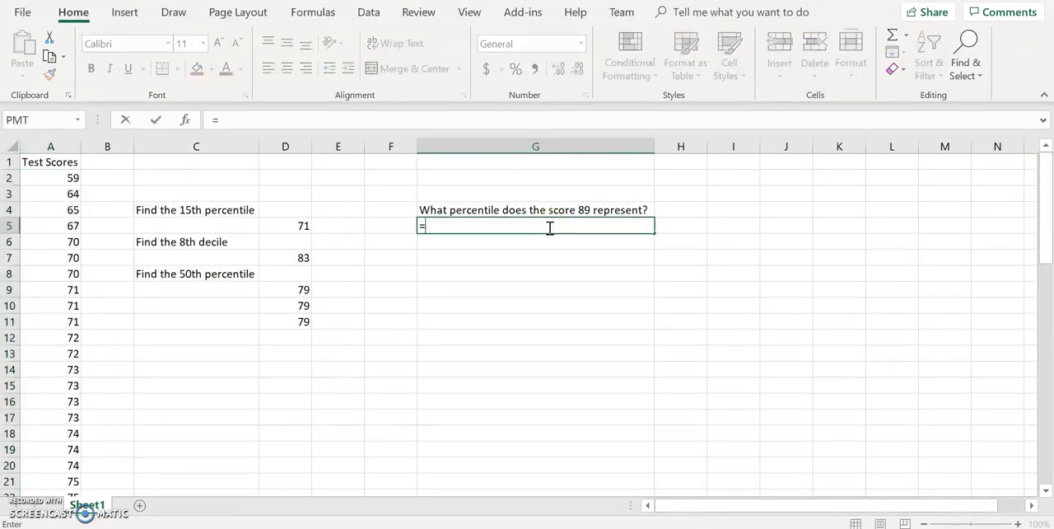
type("58/60")
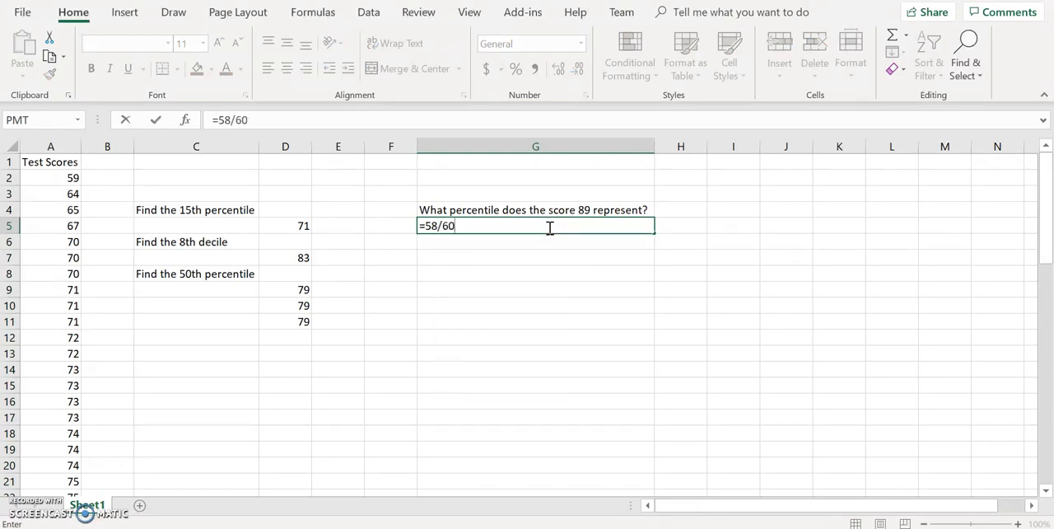
key("Return")
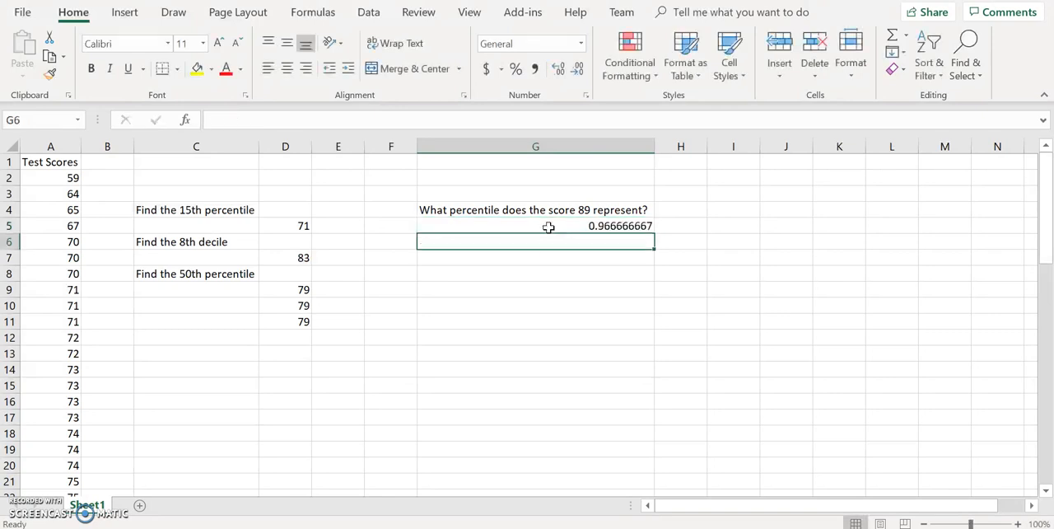
left_click(596, 228)
left_click(515, 69)
- Enter the answer "97th percentile" in G6 below the percentage
left_click(488, 242)
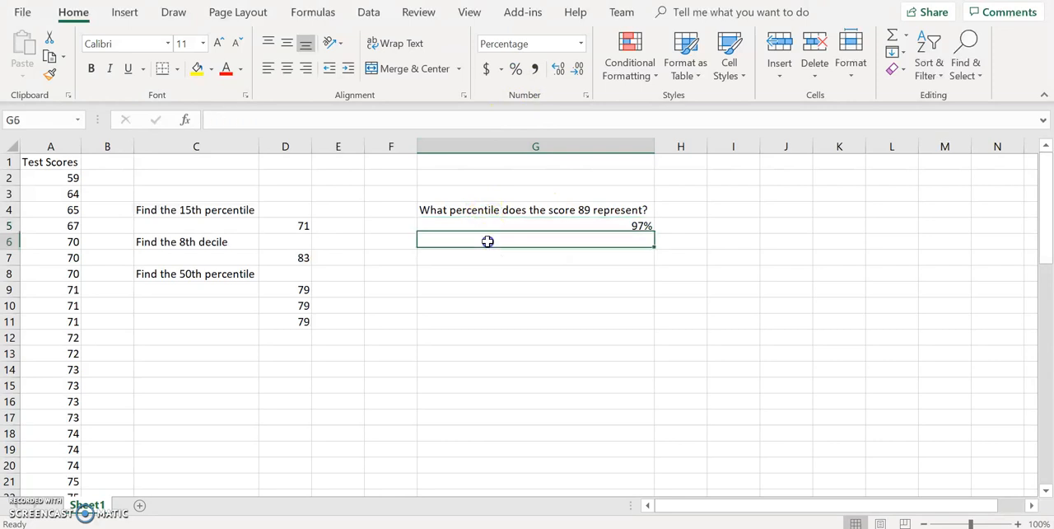
type("97th percnti")
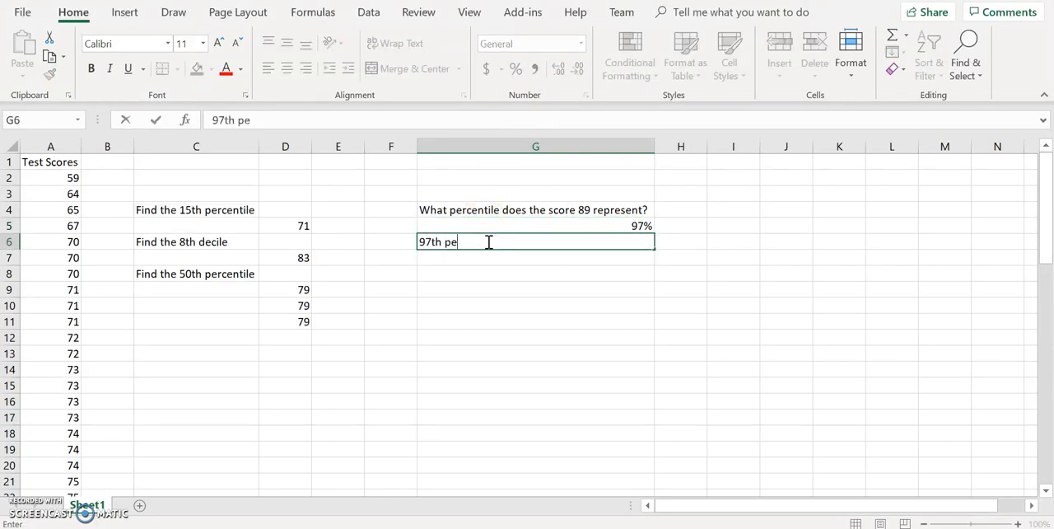
key("BackSpace")
key("BackSpace")
key("BackSpace")
type("entile")
key("Return")
key("Return")
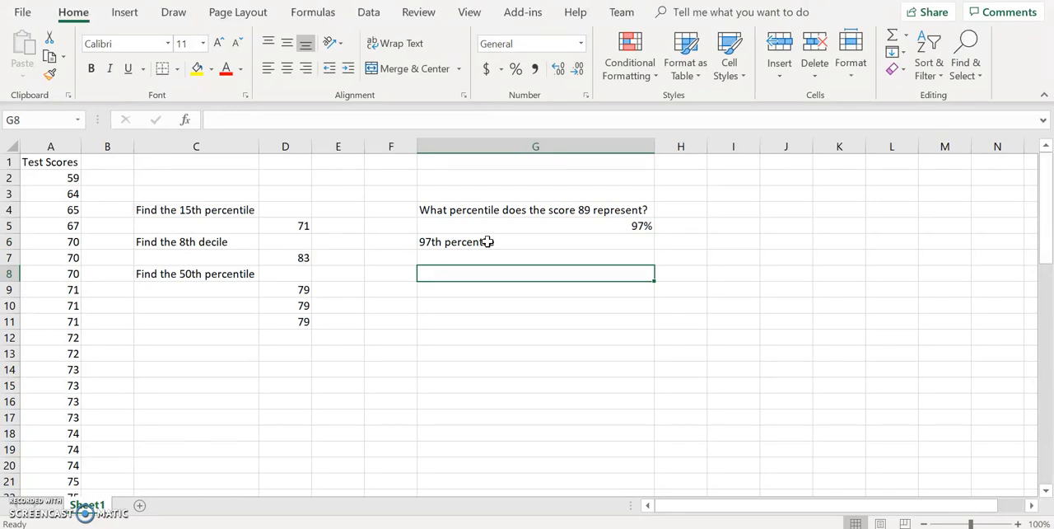
- Enter the question "What percentile does the score 74 represent?" in G8
type("What percentile does thesc")
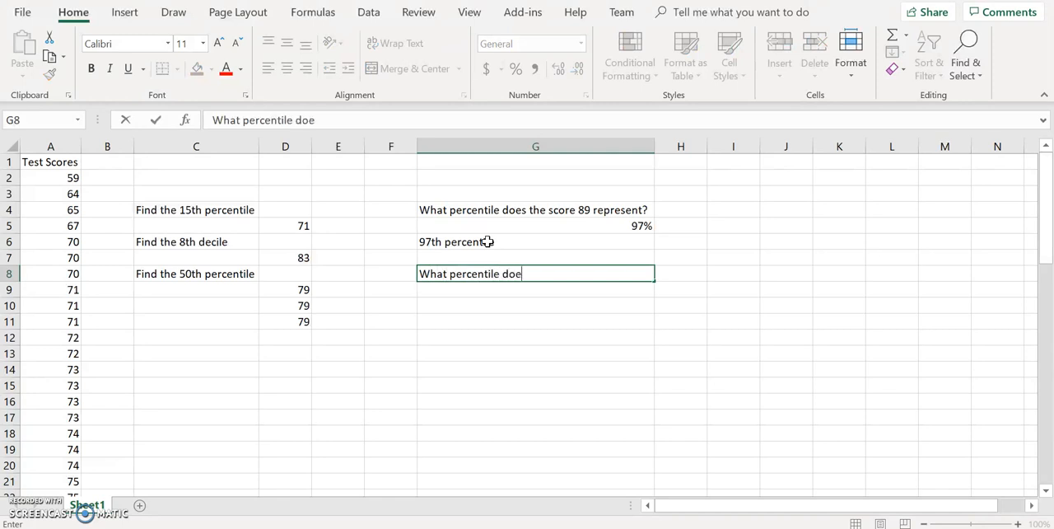
key("BackSpace")
key("BackSpace")
type("score 74 re")
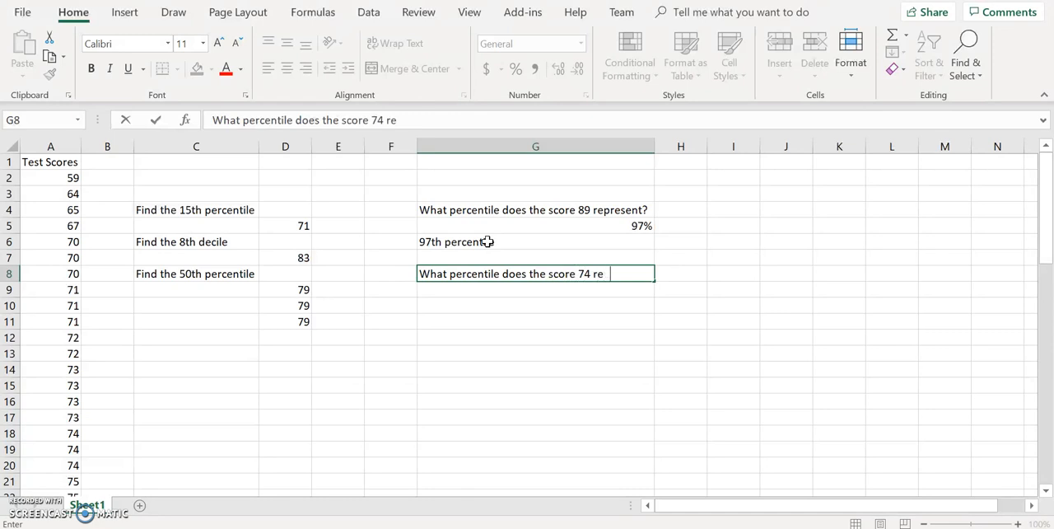
type("present?")
key("Return")
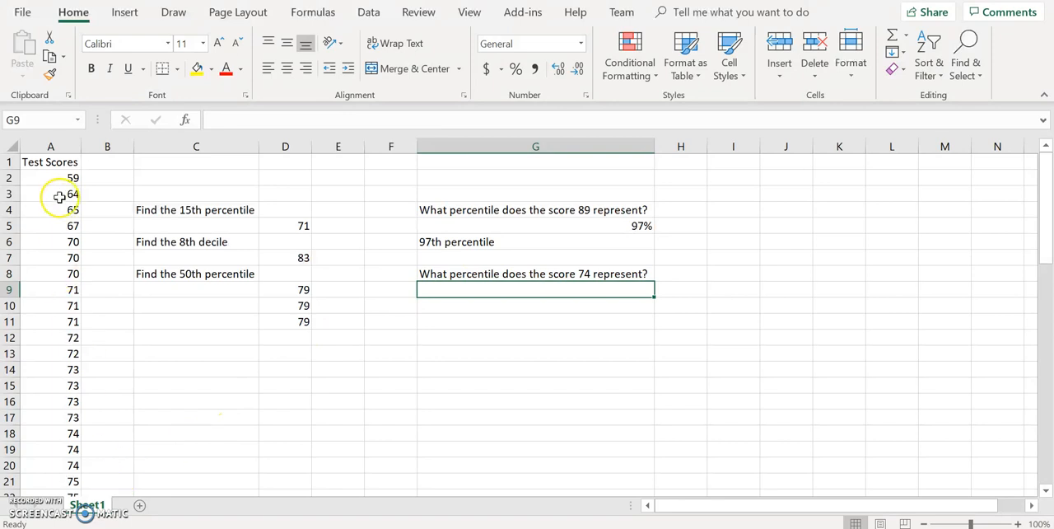
- Select scores A2:A20 up to 74 to count them, calculate =19/60 in G9, and format the result as a percentage
left_click_drag(61, 179, 61, 462)
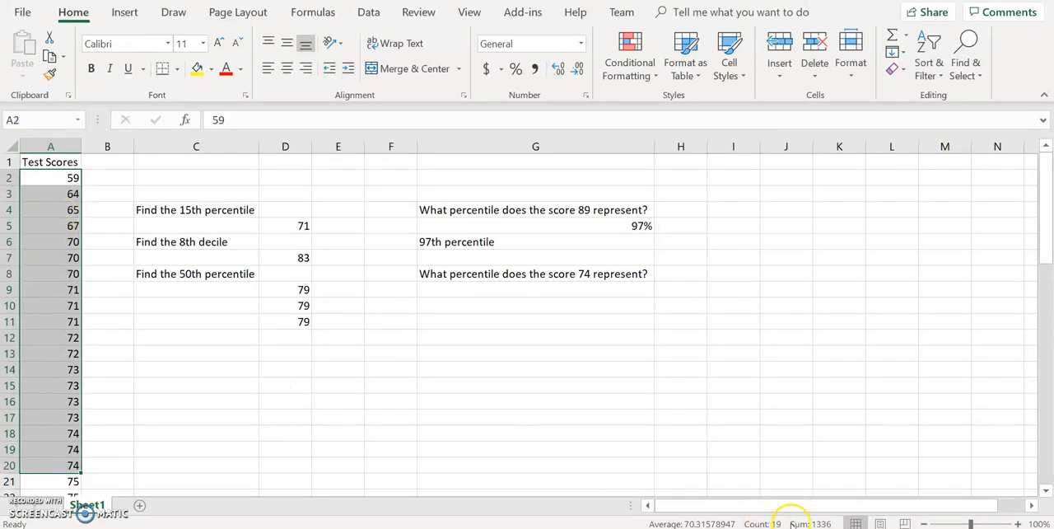
left_click(467, 288)
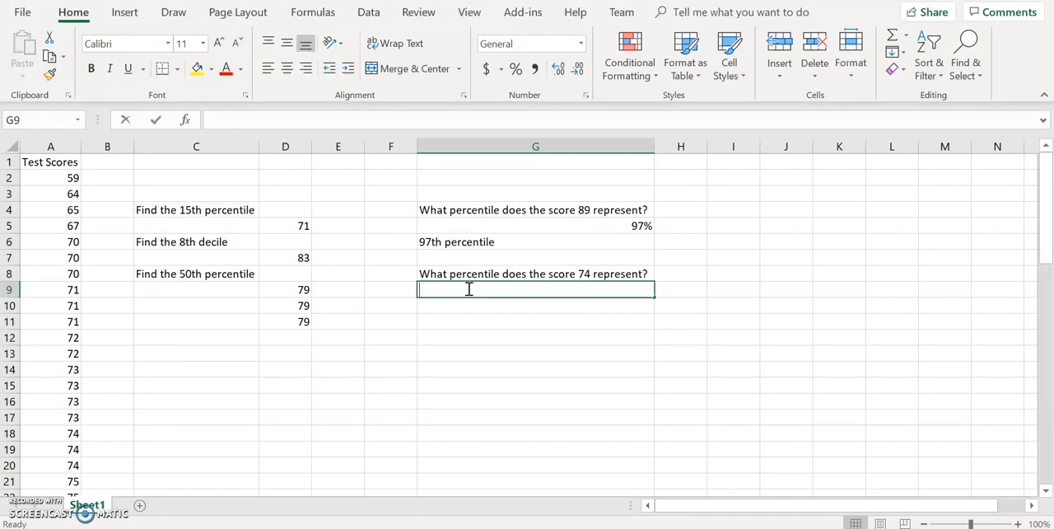
type("=19/60")
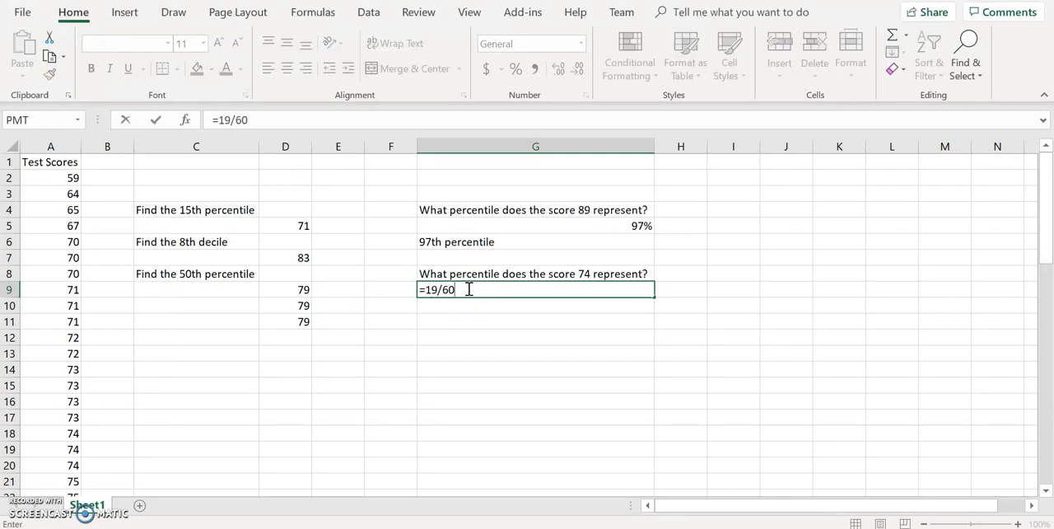
key("Return")
left_click(608, 288)
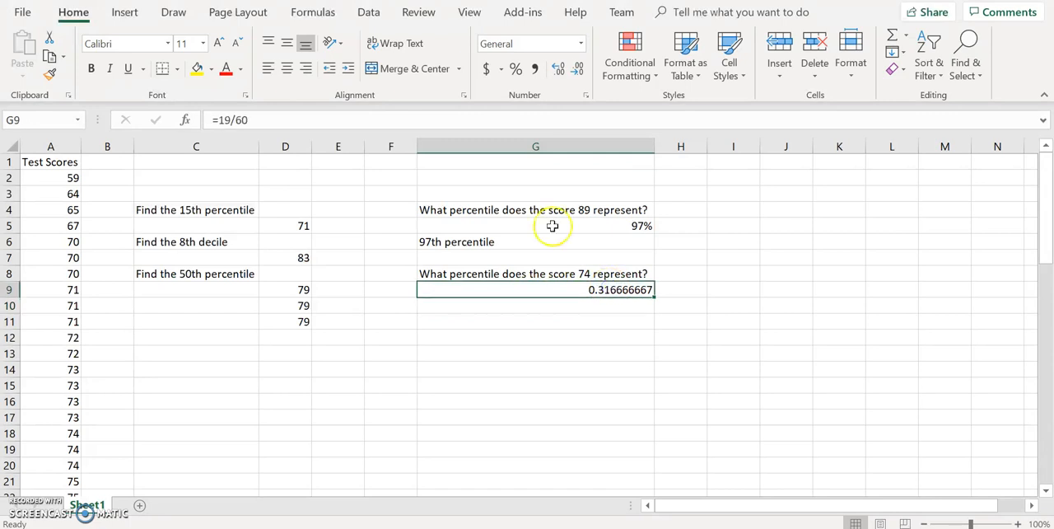
left_click(515, 71)
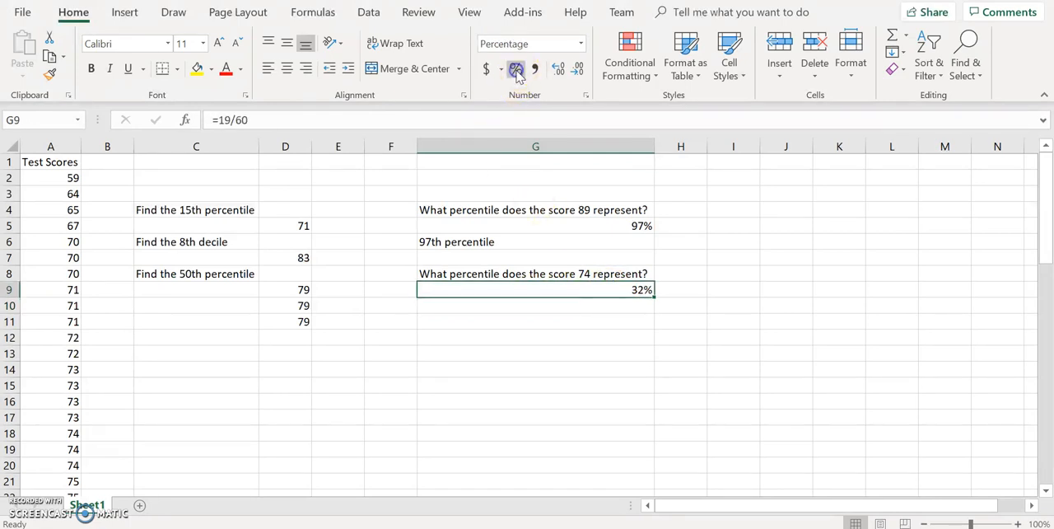
- Enter the answer "32nd percentile" in G10 for the score 74 question
left_click(469, 308)
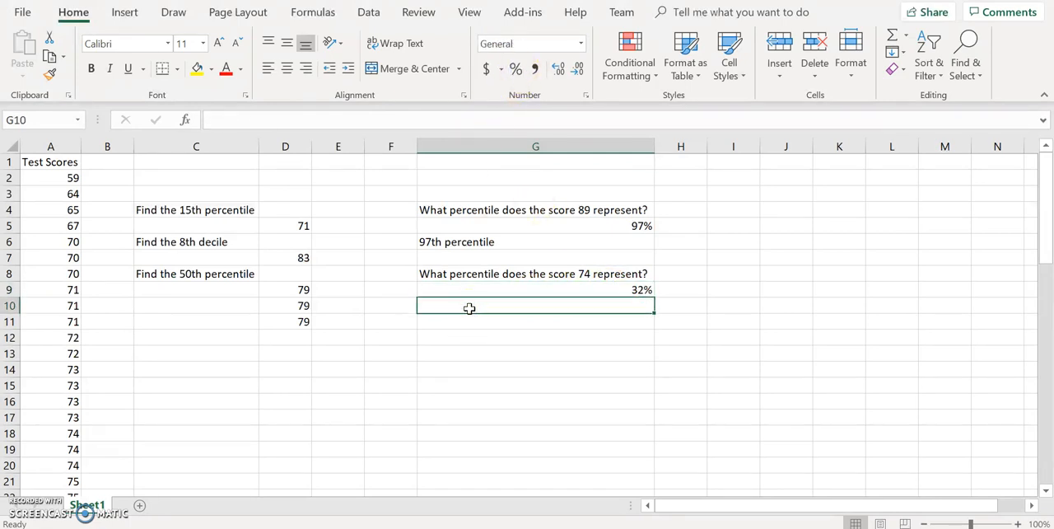
type("32n")
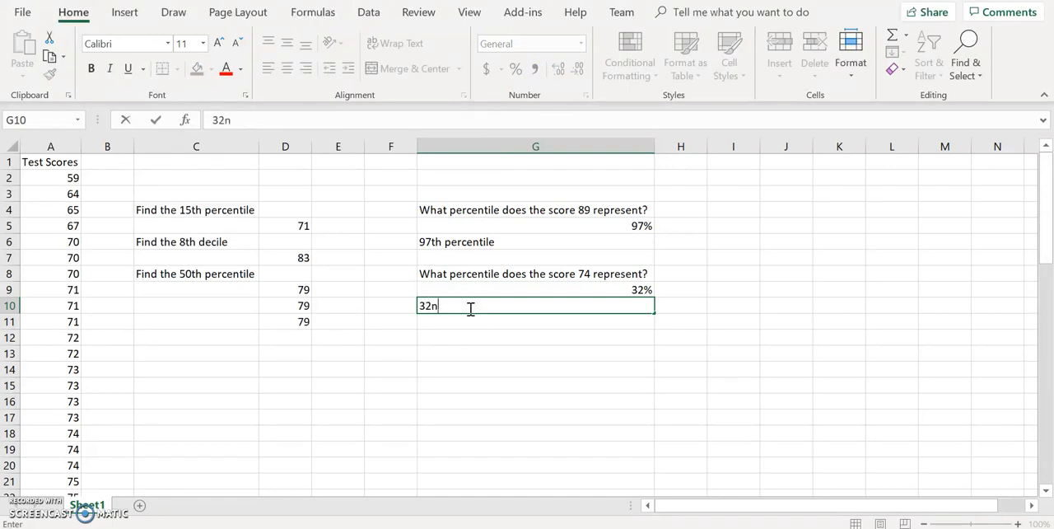
type("d percentile")
key("Return")
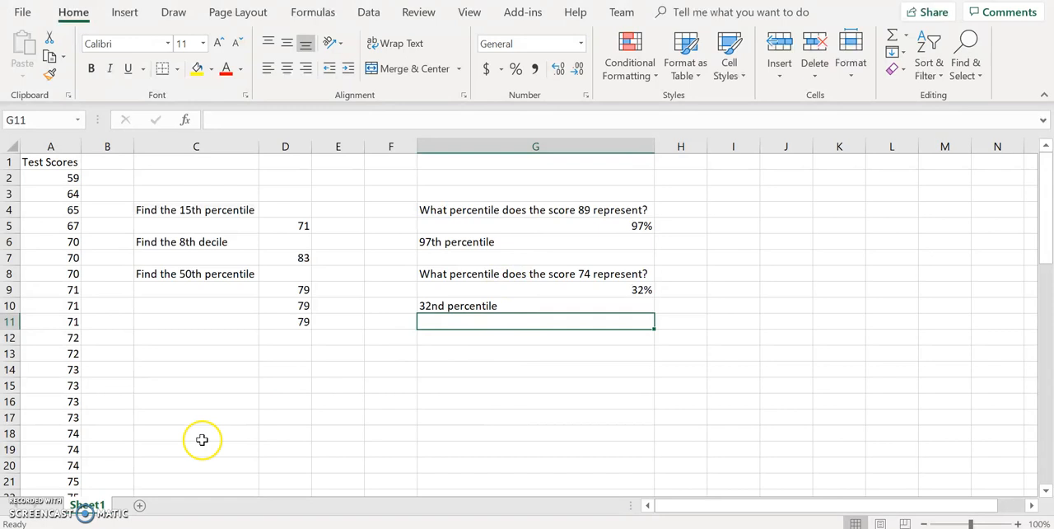
- Select A2:A17 to check the count of scores below 74, and return to the empty cell G12
left_click_drag(71, 175, 60, 414)
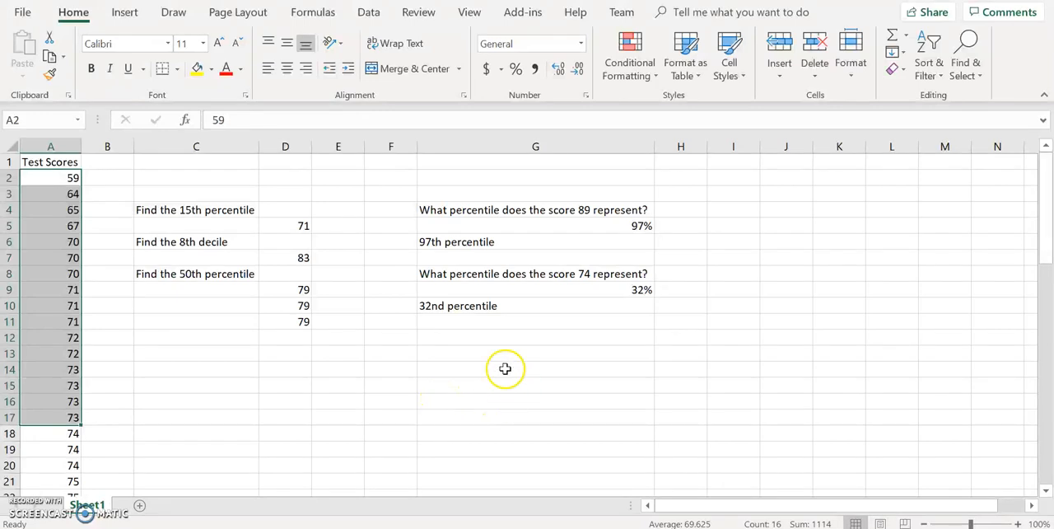
left_click(447, 335)
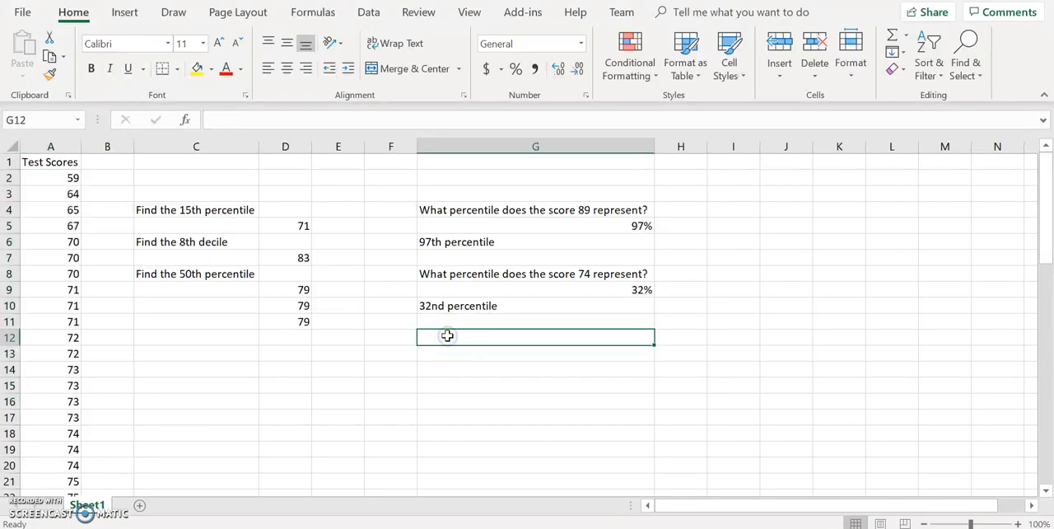